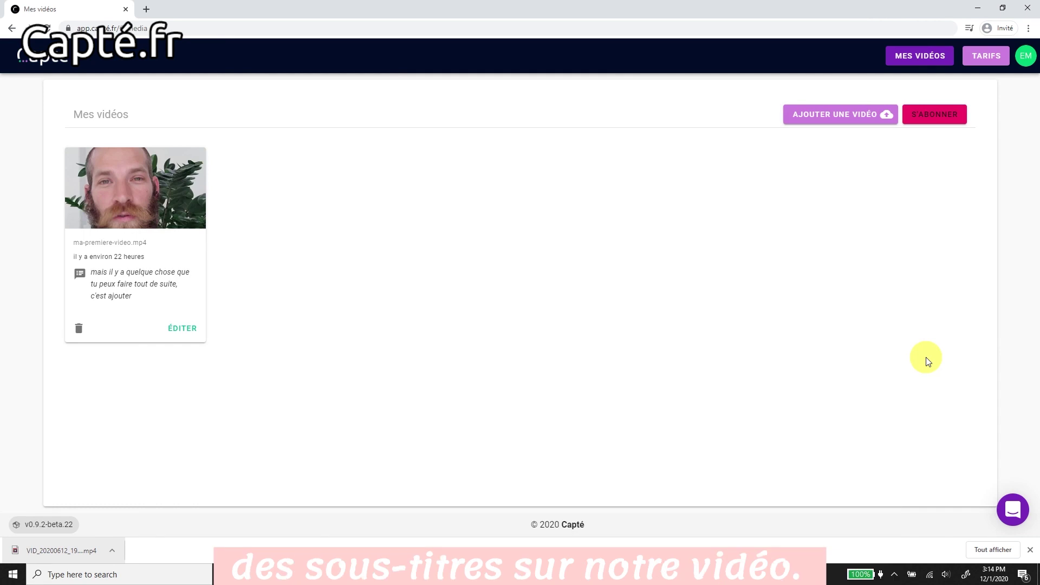
Step: Upload VID_20200612_190224.mp4 as a new video by dropping it into Capté, and pick French
click(838, 119)
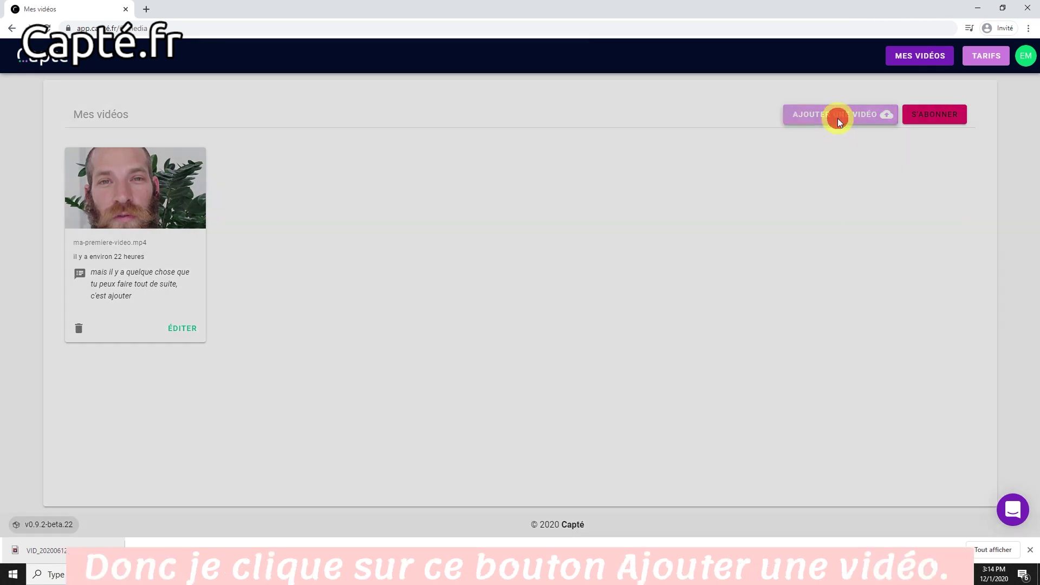
click(501, 287)
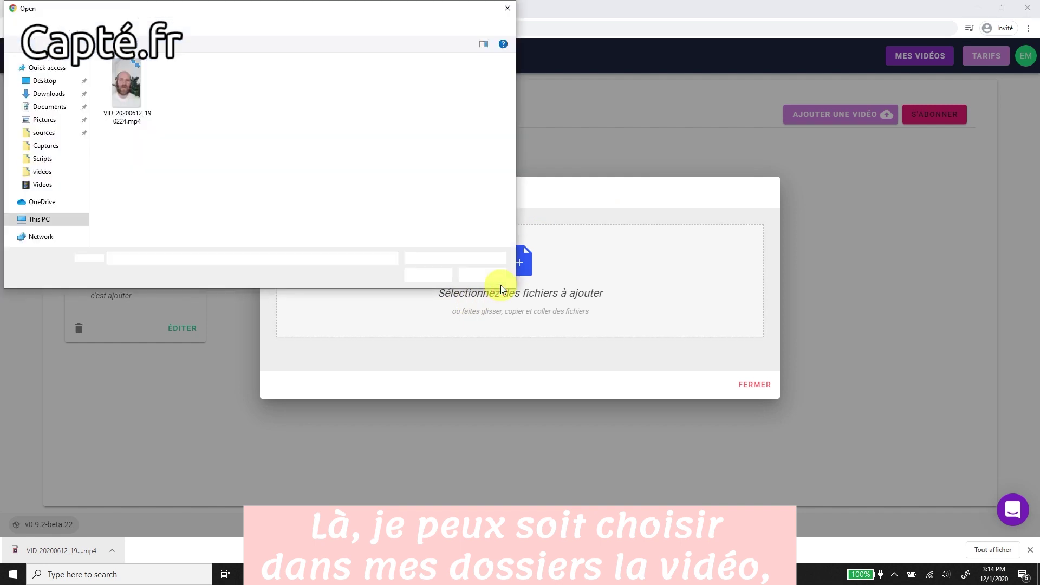
click(478, 277)
mouse_move(51, 555)
mouse_down()
mouse_move(372, 329)
mouse_move(531, 279)
mouse_up()
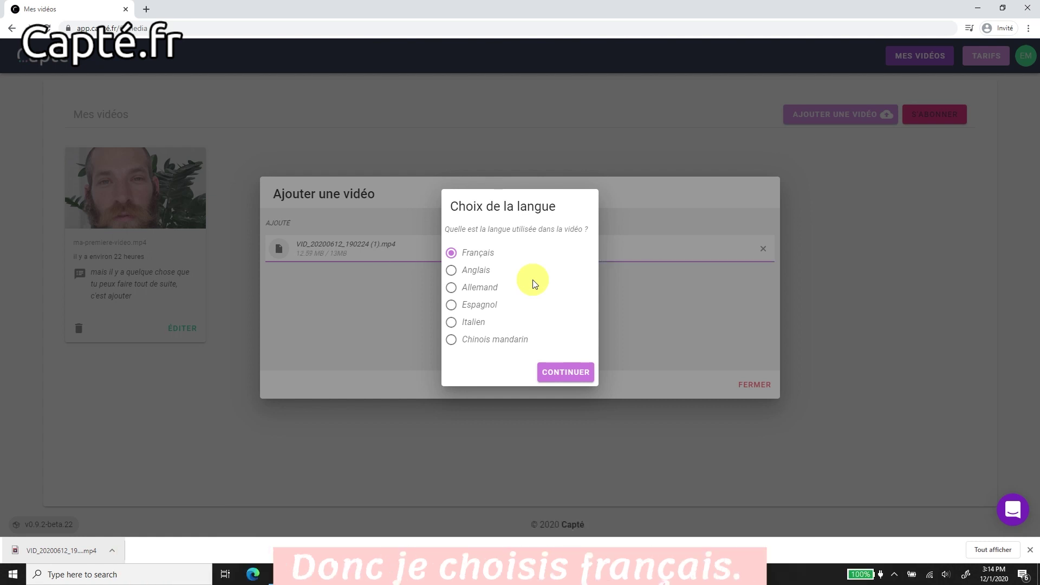
click(576, 376)
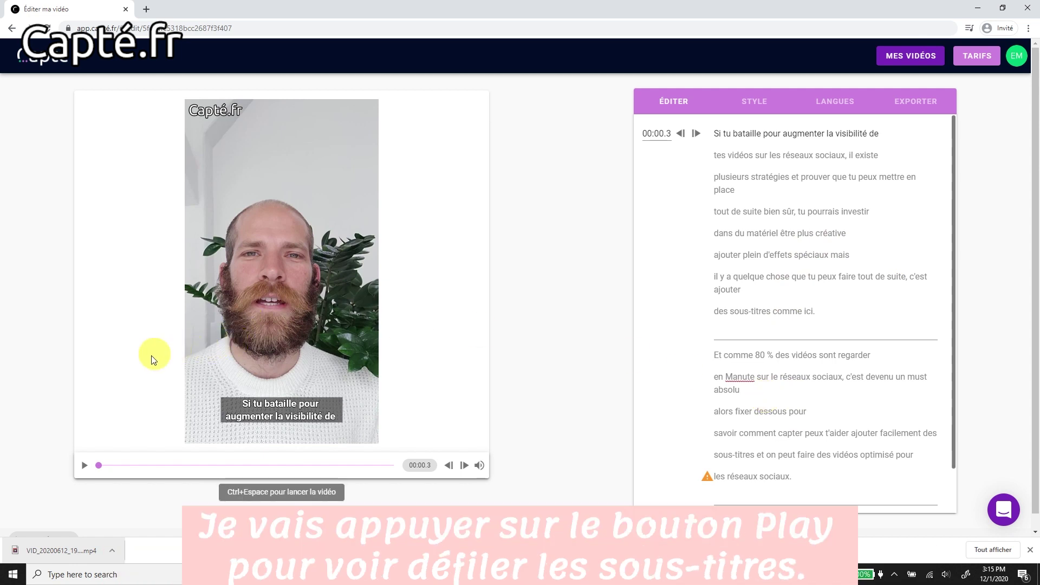
Step: Preview the first eight seconds of the video, pausing at 00:08.0 to check subtitle sync
click(85, 466)
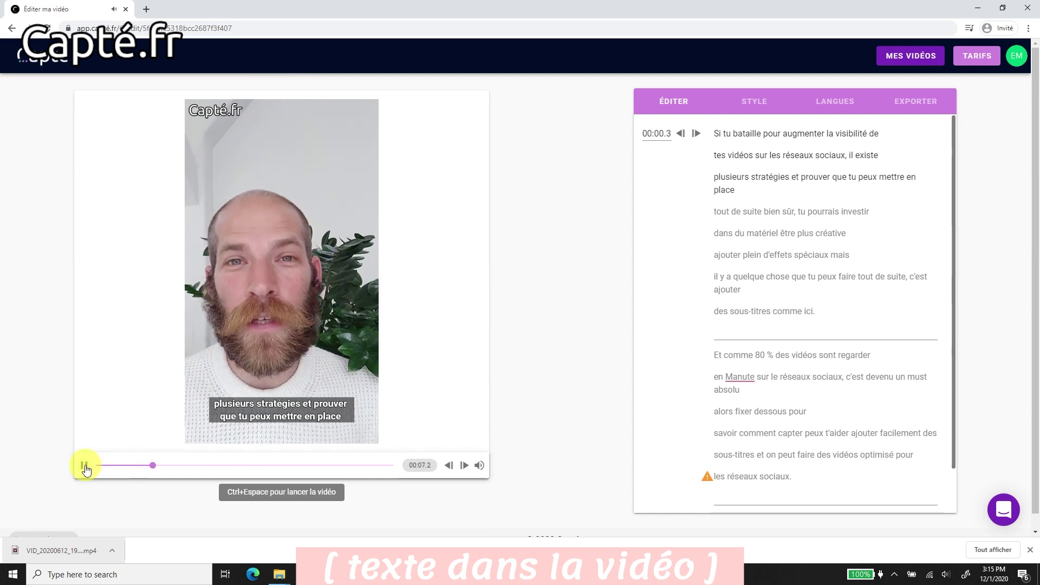
click(85, 466)
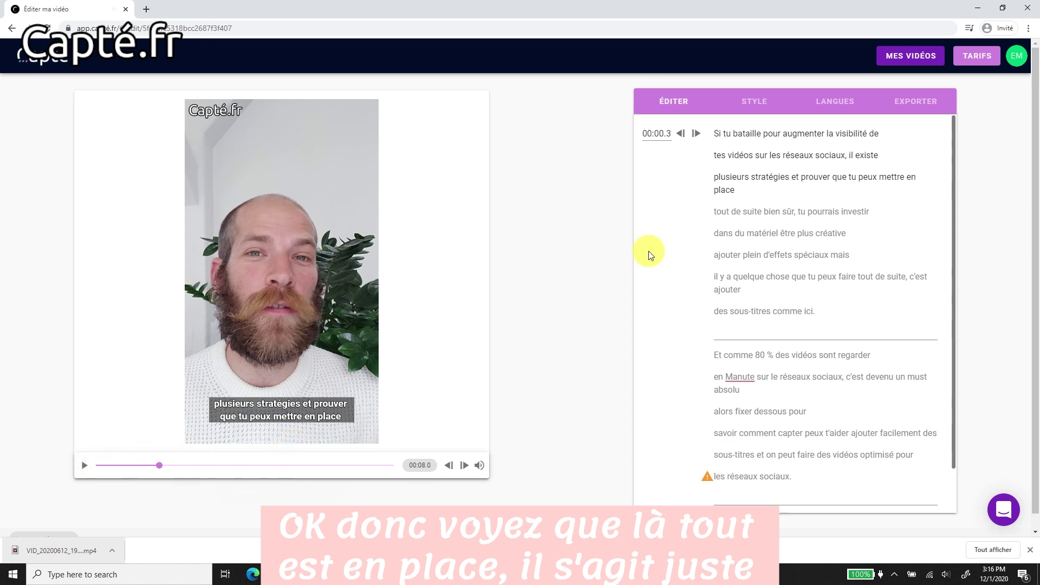
Step: Correct 'bataille' to 'batailles' and move the second subtitle's start back to 00:02.9
click(761, 135)
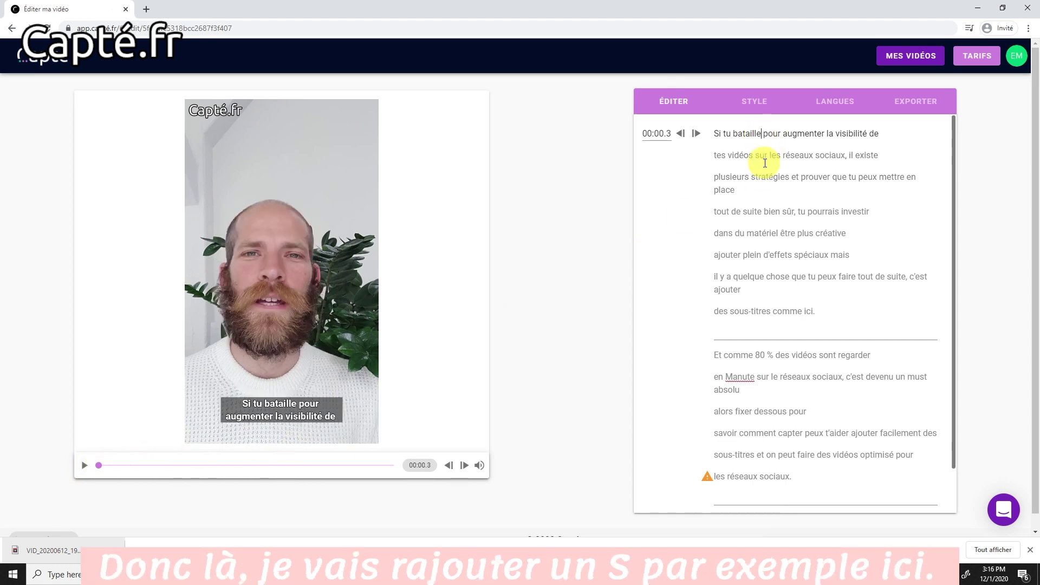
text(s)
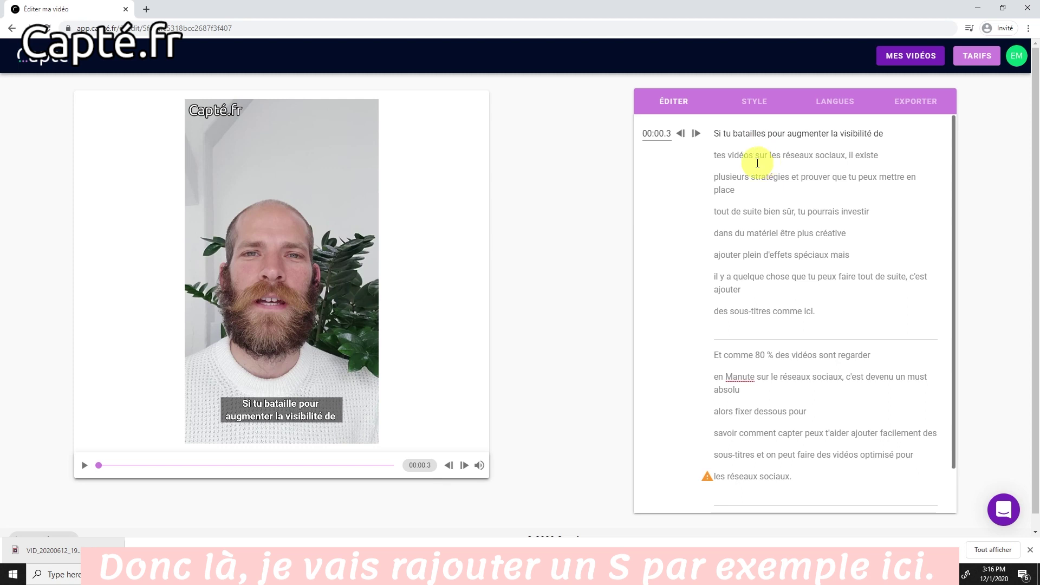
click(730, 156)
click(729, 156)
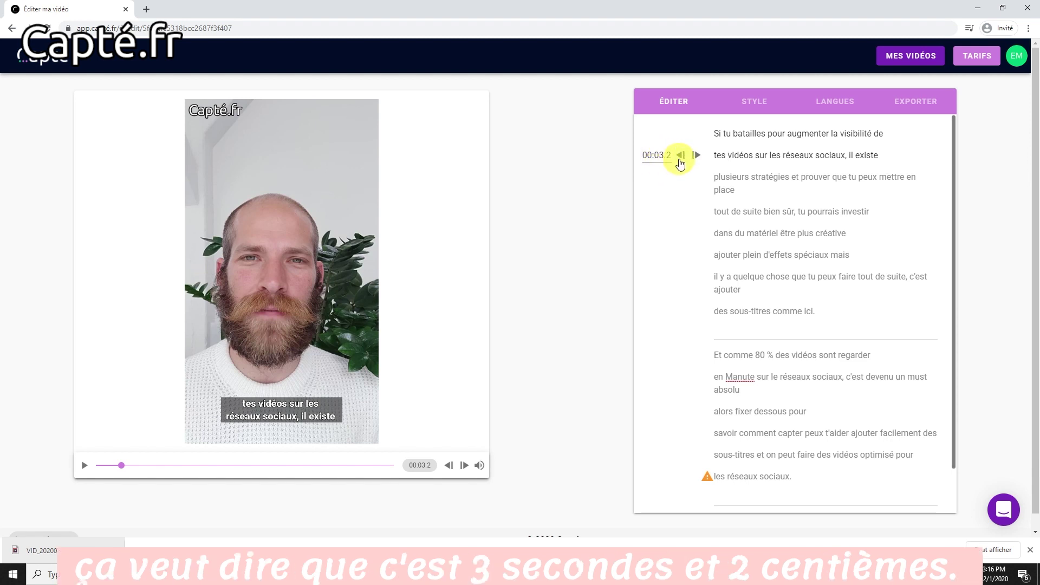
click(681, 156)
click(681, 156)
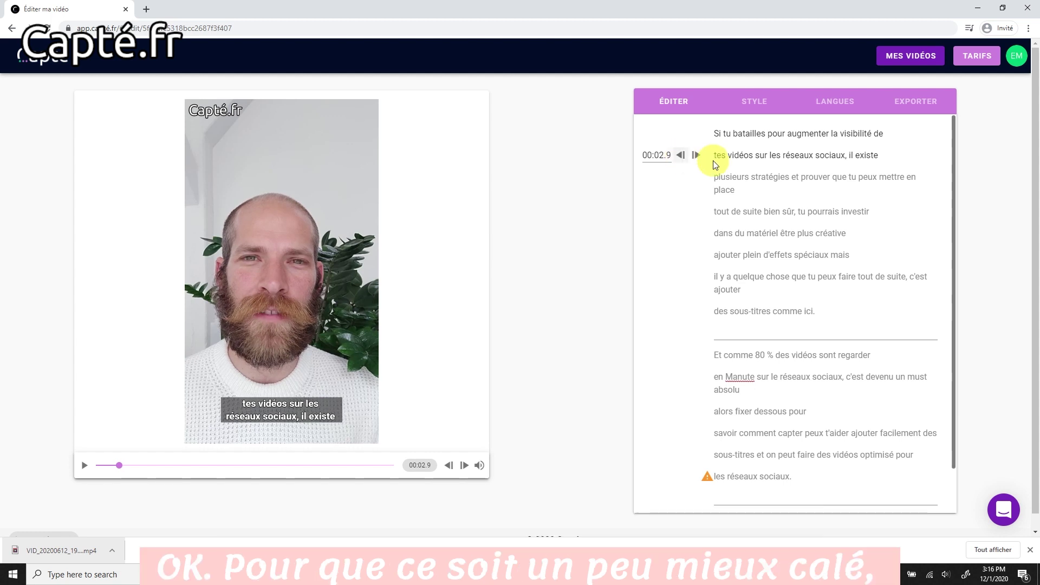
Step: Replay the preview to confirm the tighter subtitle timing against the speech
click(716, 132)
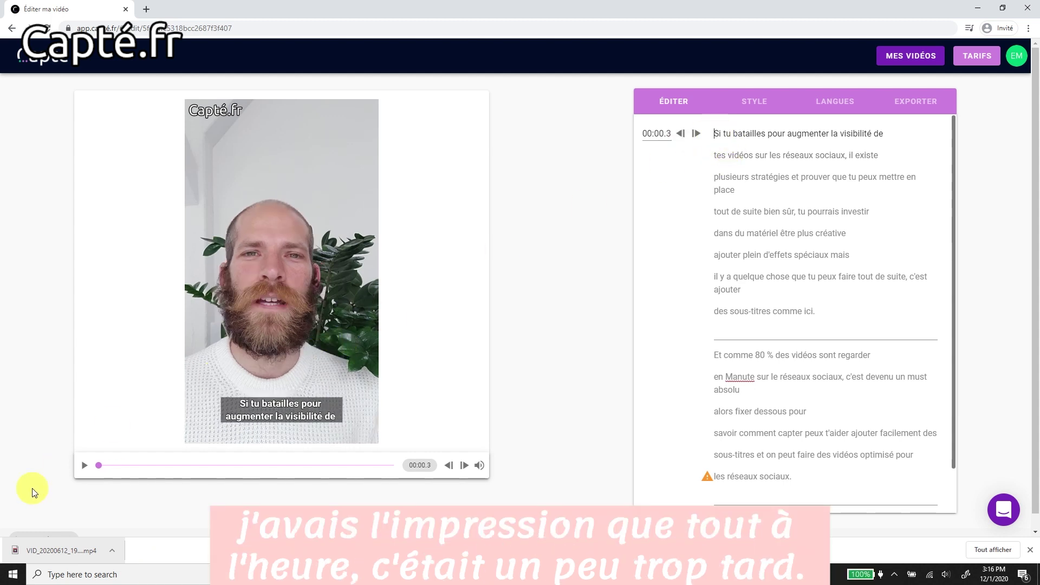
click(85, 464)
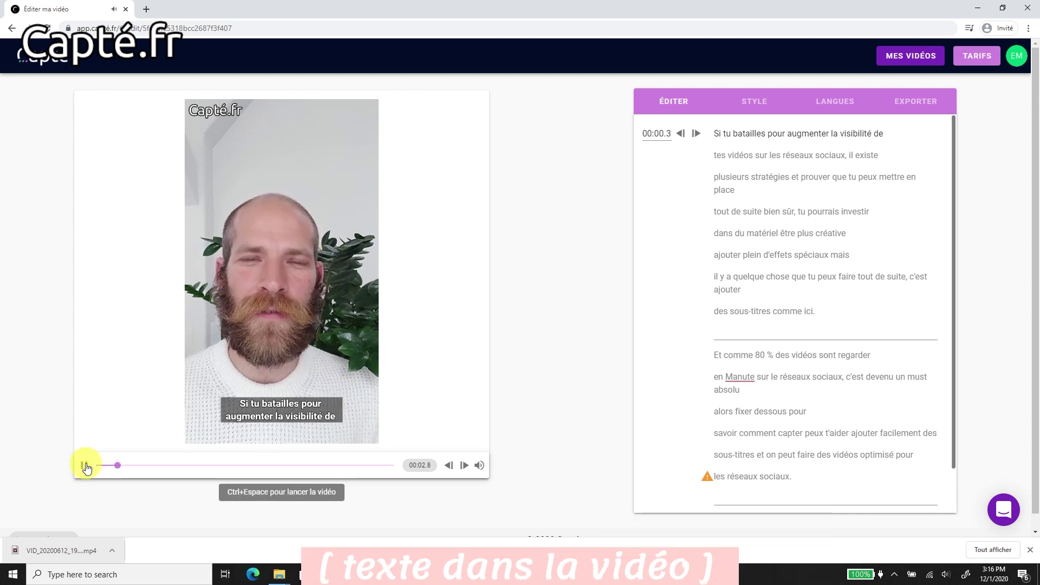
click(85, 464)
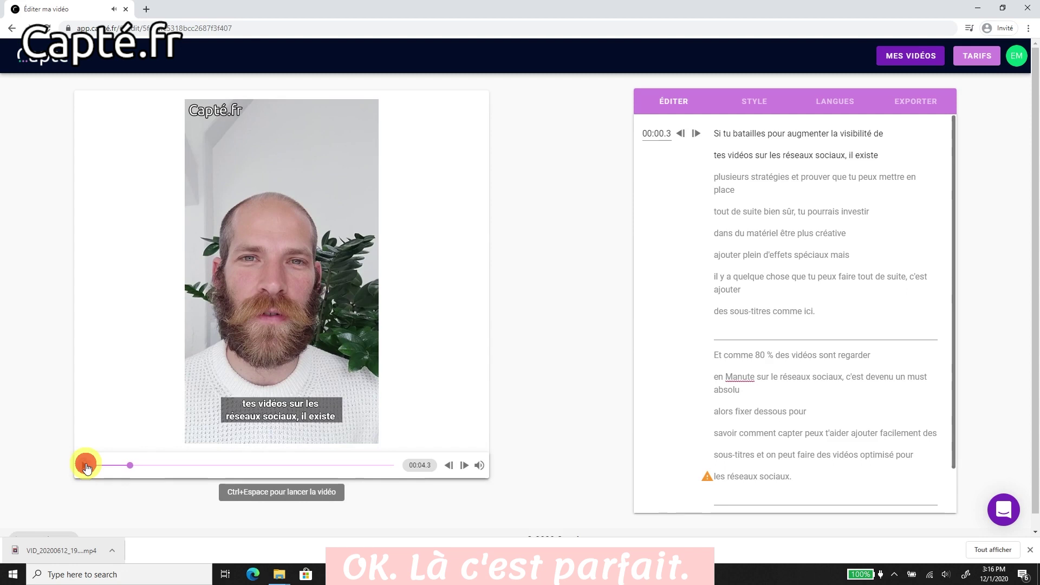
click(741, 377)
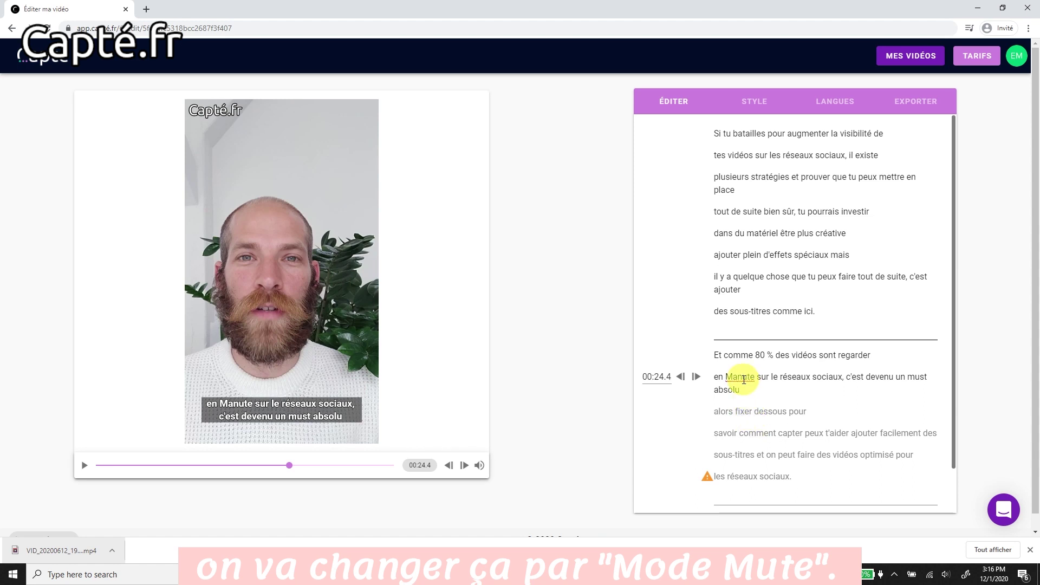
Step: Replace 'Manute' with 'mode Mute' and move 'pour' to begin 'pour les réseaux sociaux.'
key(BackSpace)
key(BackSpace)
key(BackSpace)
key(BackSpace)
key(BackSpace)
key(BackSpace)
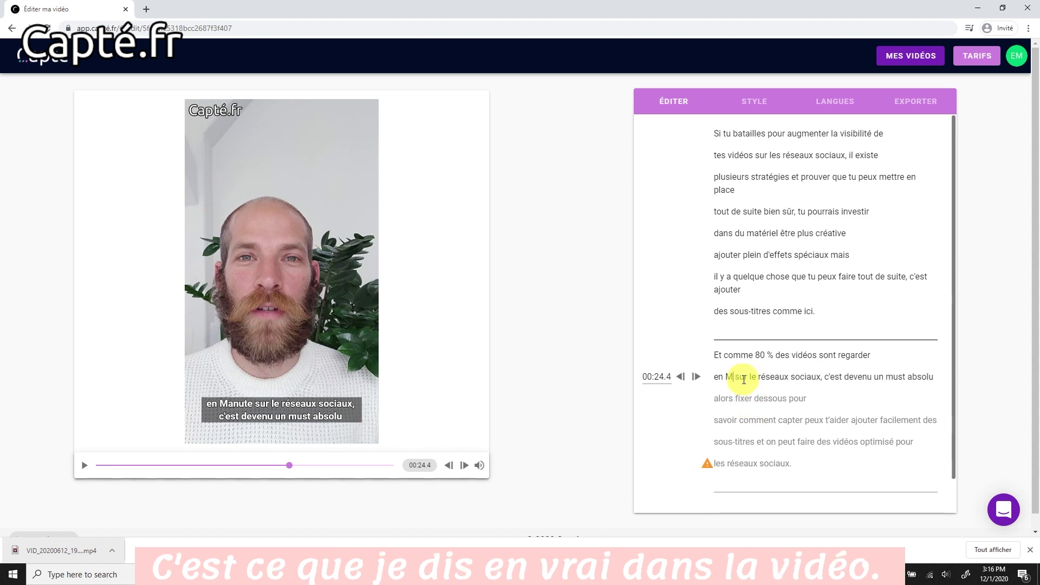
text(mode Mute)
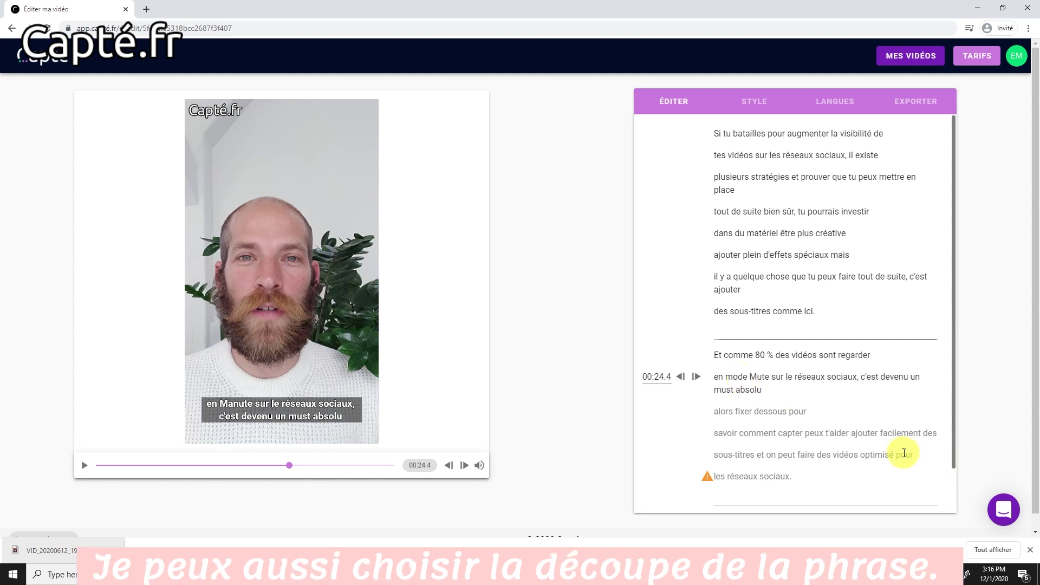
click(894, 456)
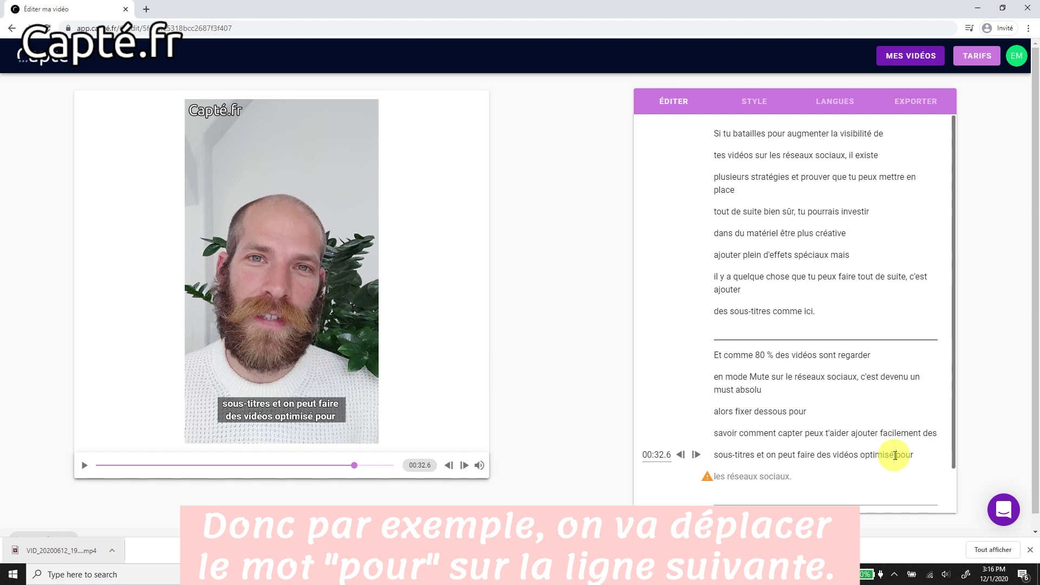
key(Return)
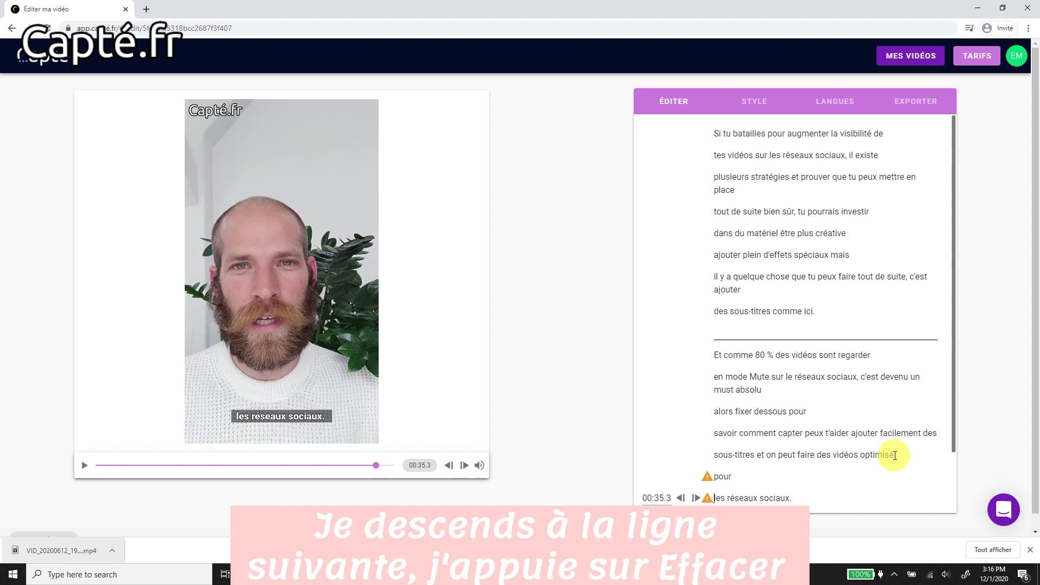
key(BackSpace)
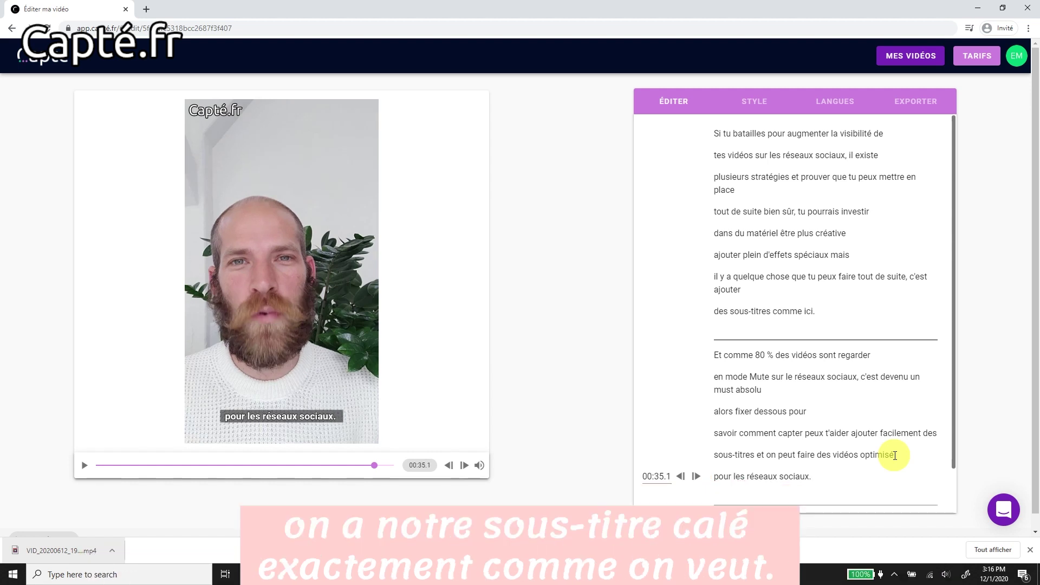
click(753, 108)
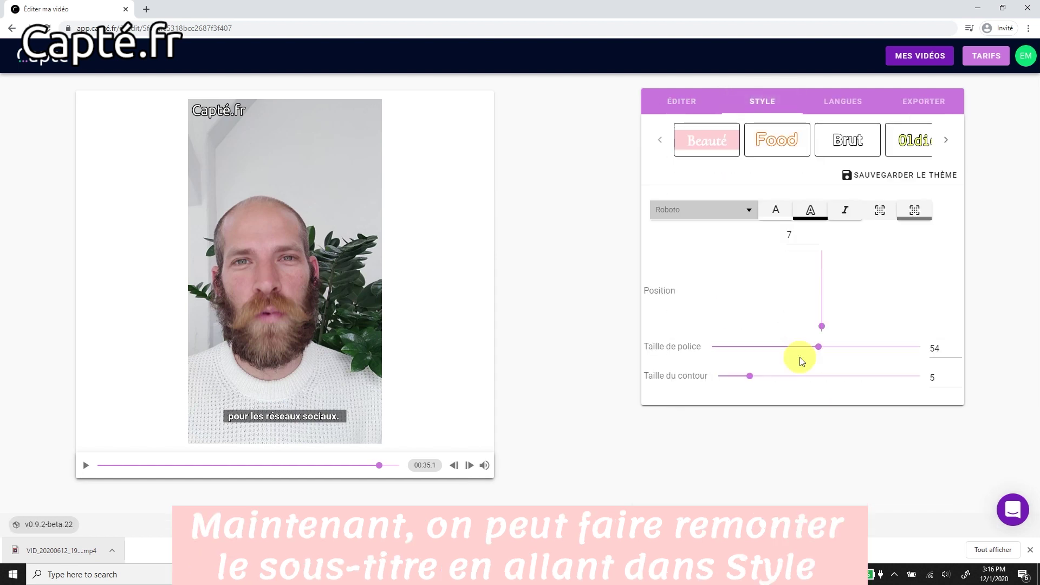
Step: Set the subtitle Position slider to 25 and Taille de police to 73
drag(821, 327, 822, 313)
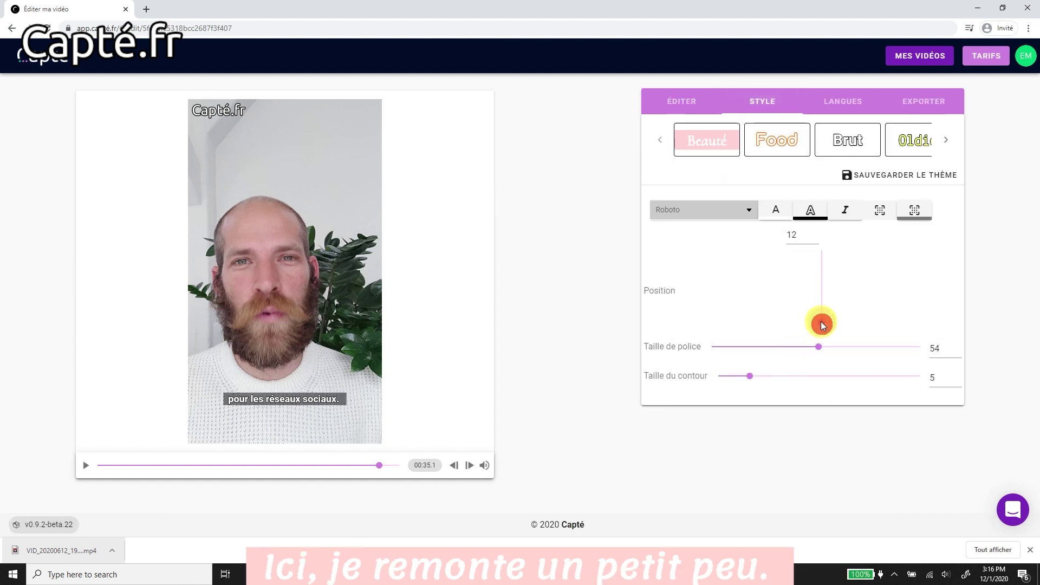
drag(817, 346, 860, 348)
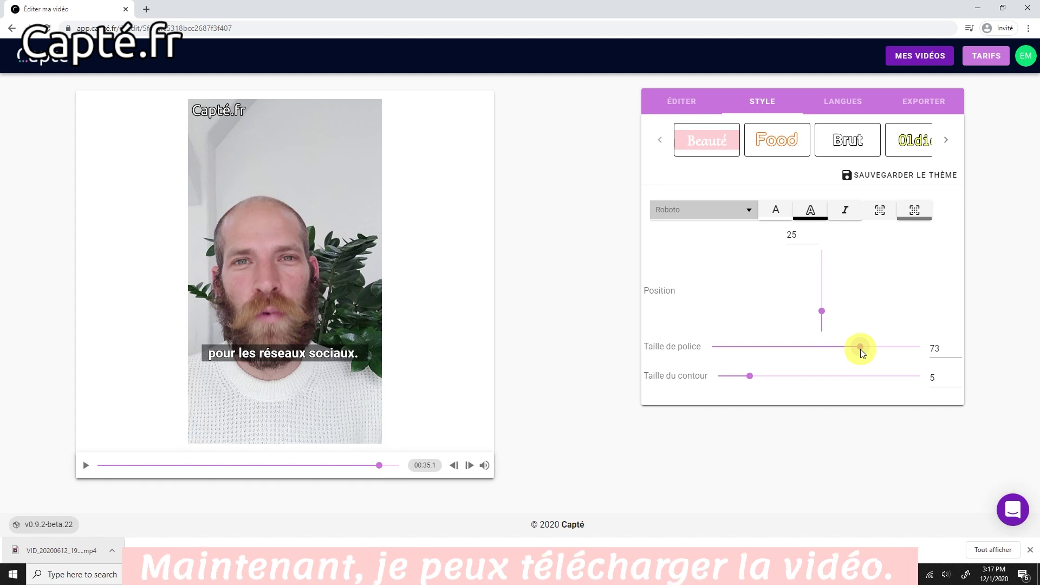
Step: Launch the export of the video with burned-in subtitles from the Exporter tab
click(919, 111)
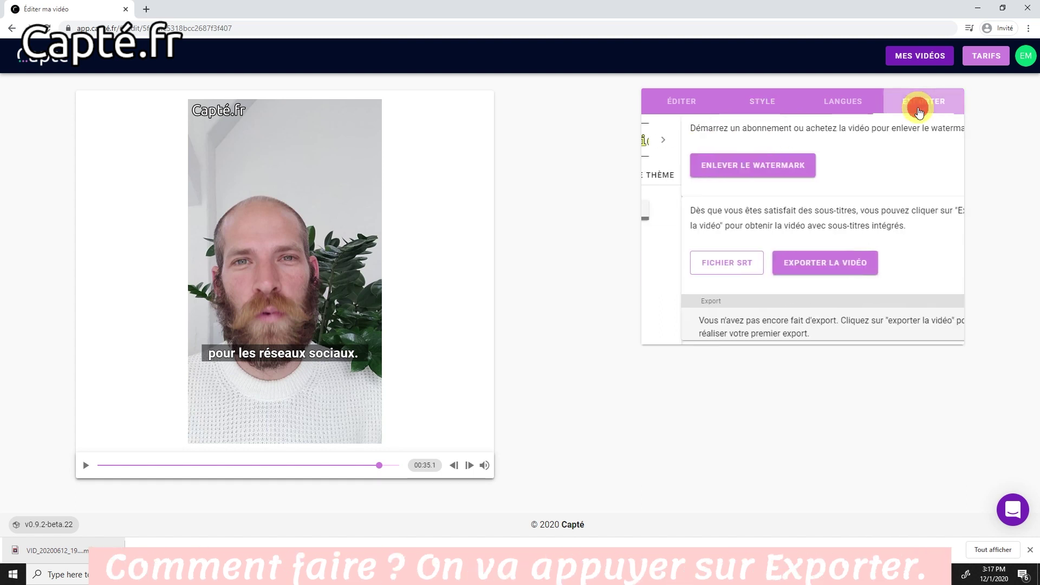
click(771, 267)
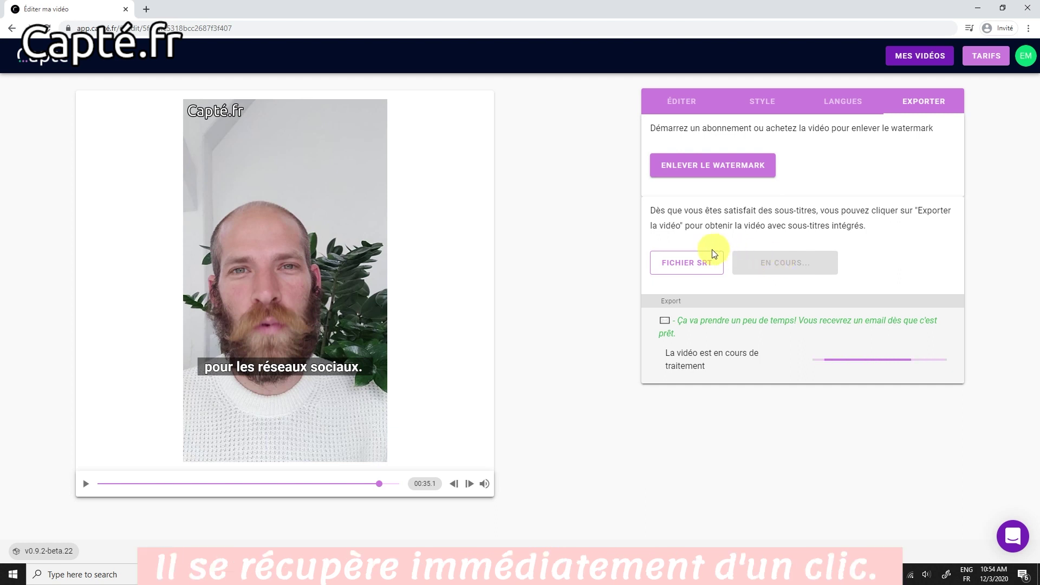
Step: Download the VID_20200612_190224 subtitles as an .srt file
click(686, 263)
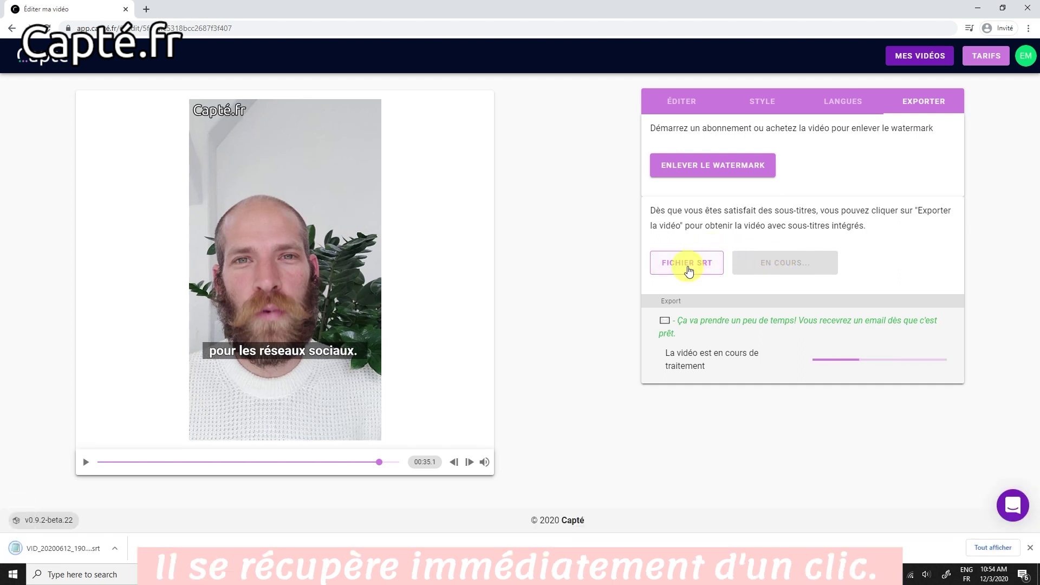